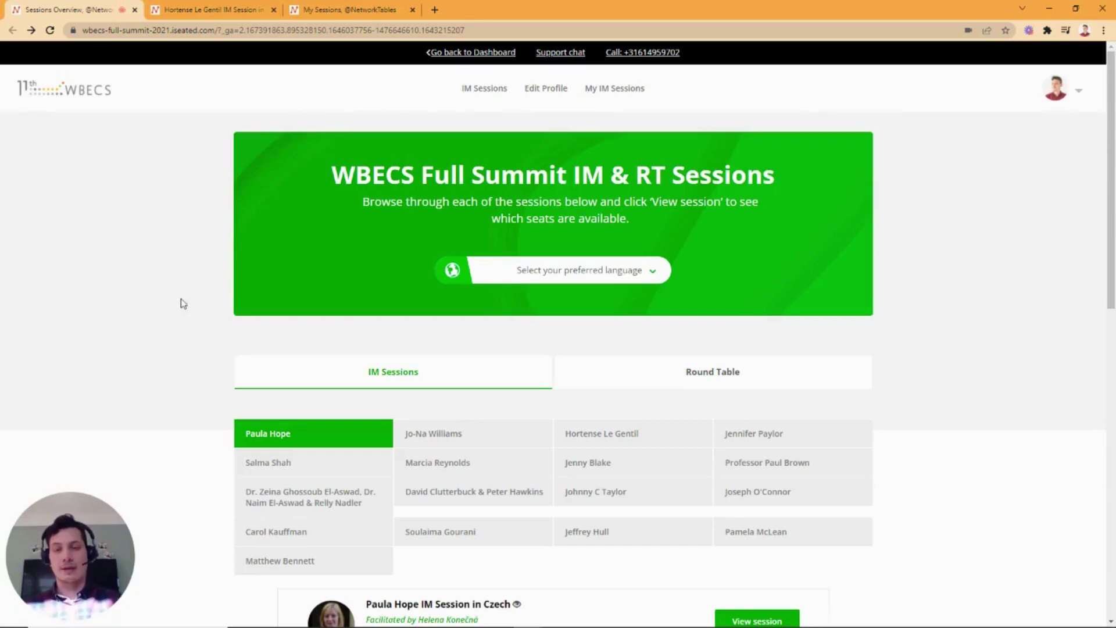
scroll(201, 309, down, 2)
scroll(184, 317, down, 2)
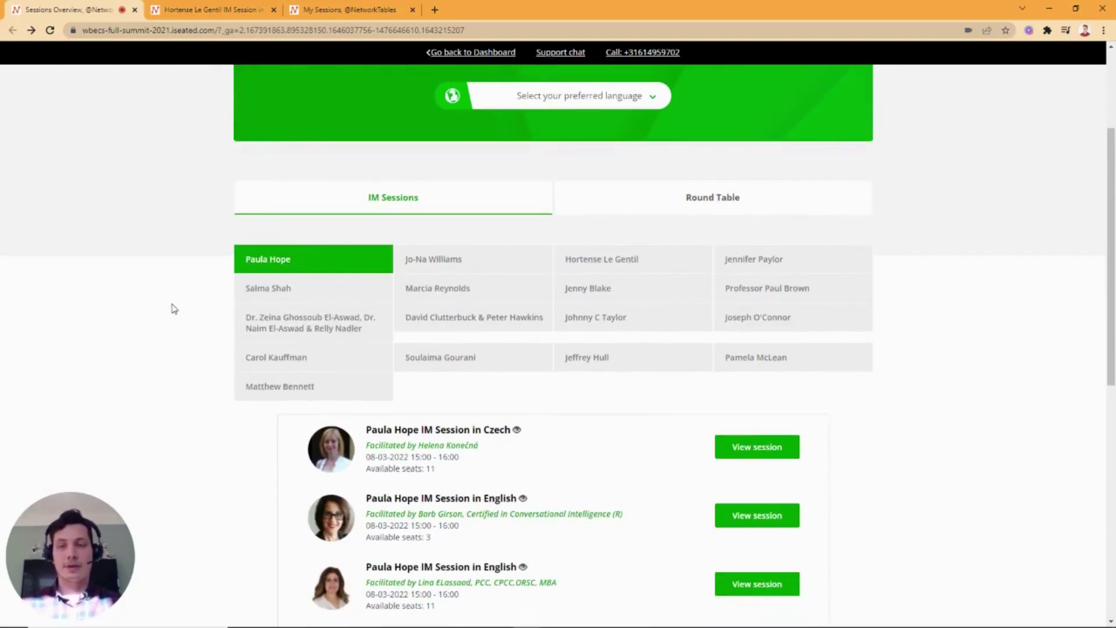
scroll(183, 318, down, 1)
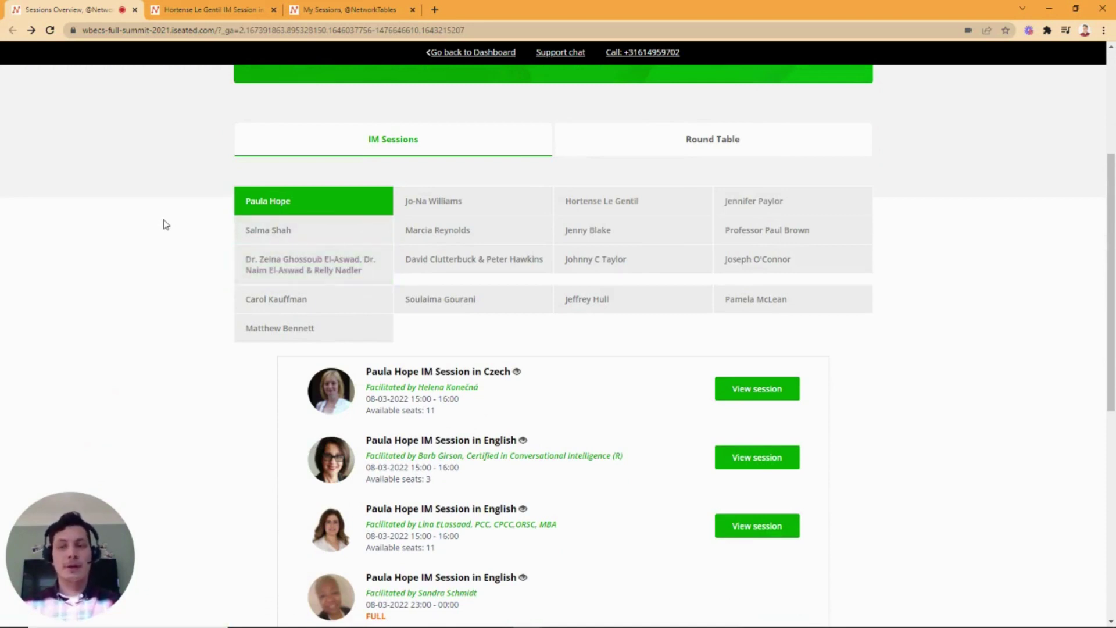
Browse the Round Table and IM Sessions lists, then check Hortense Le Gentil's session seating
click(712, 138)
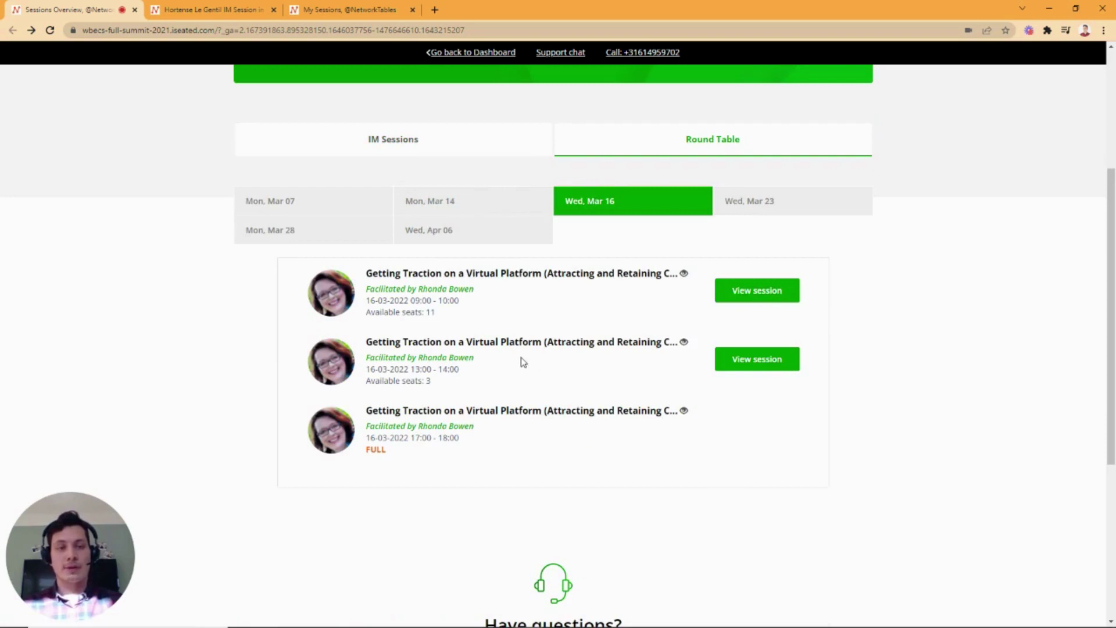
click(391, 146)
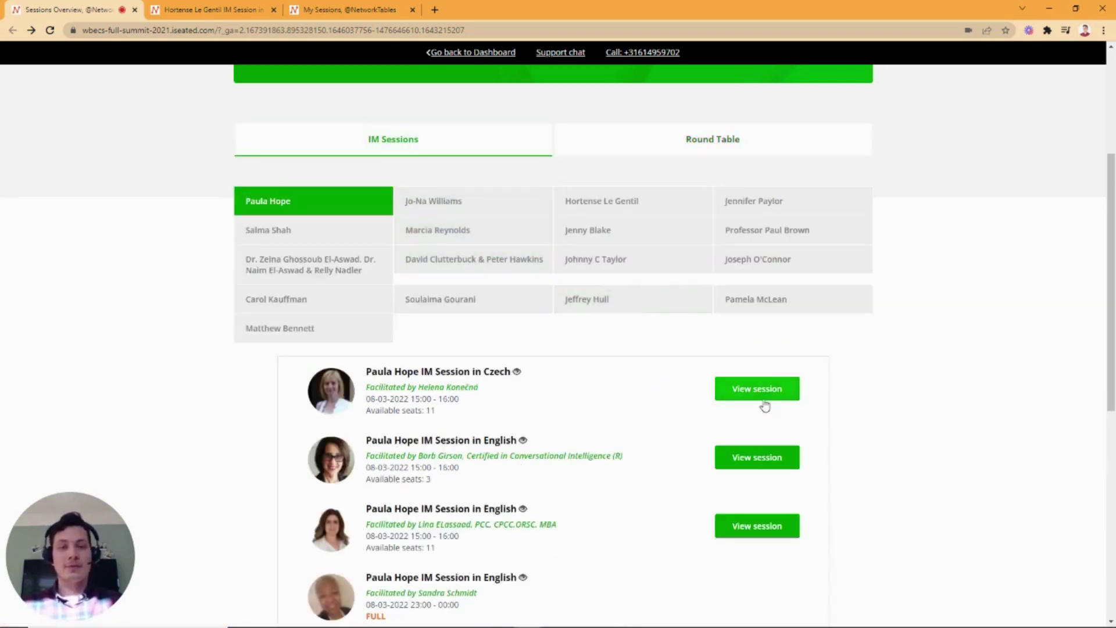
click(210, 10)
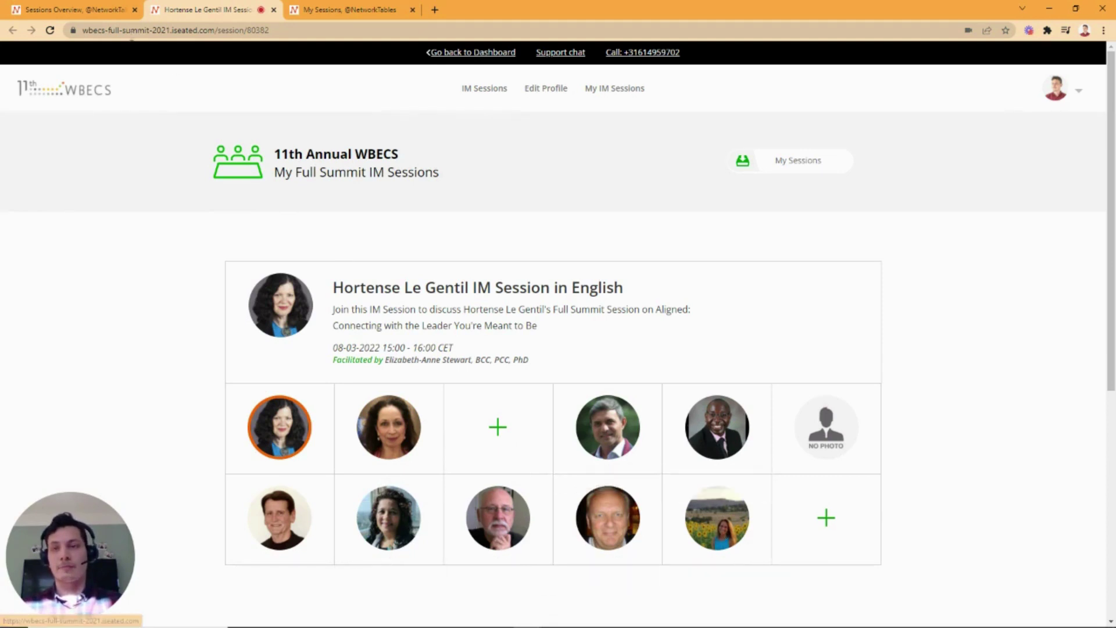
click(94, 5)
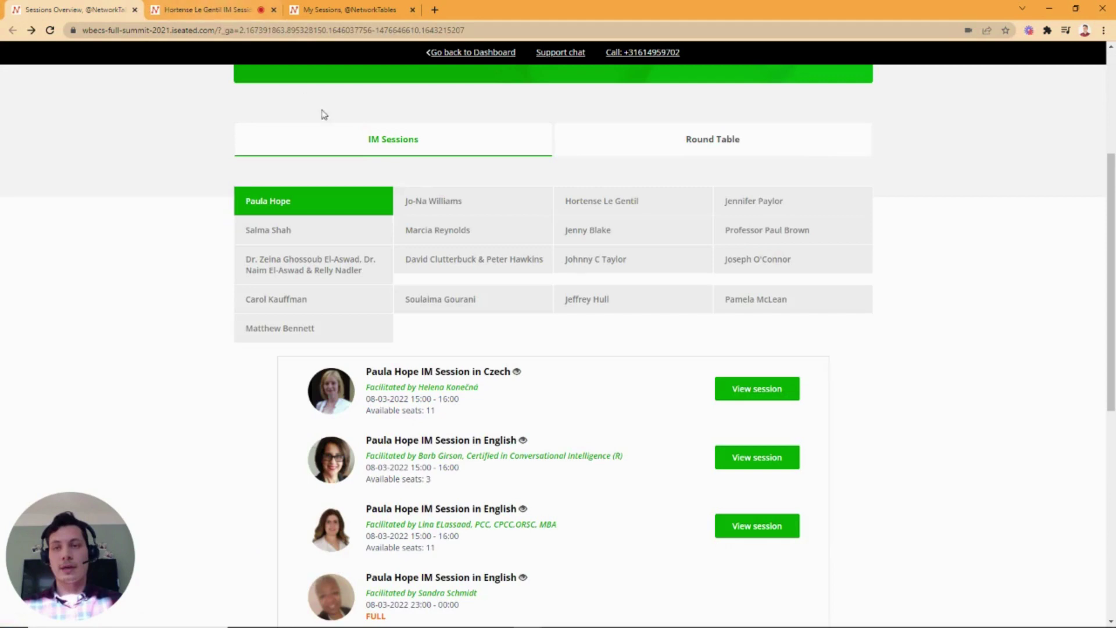
scroll(488, 305, down, 1)
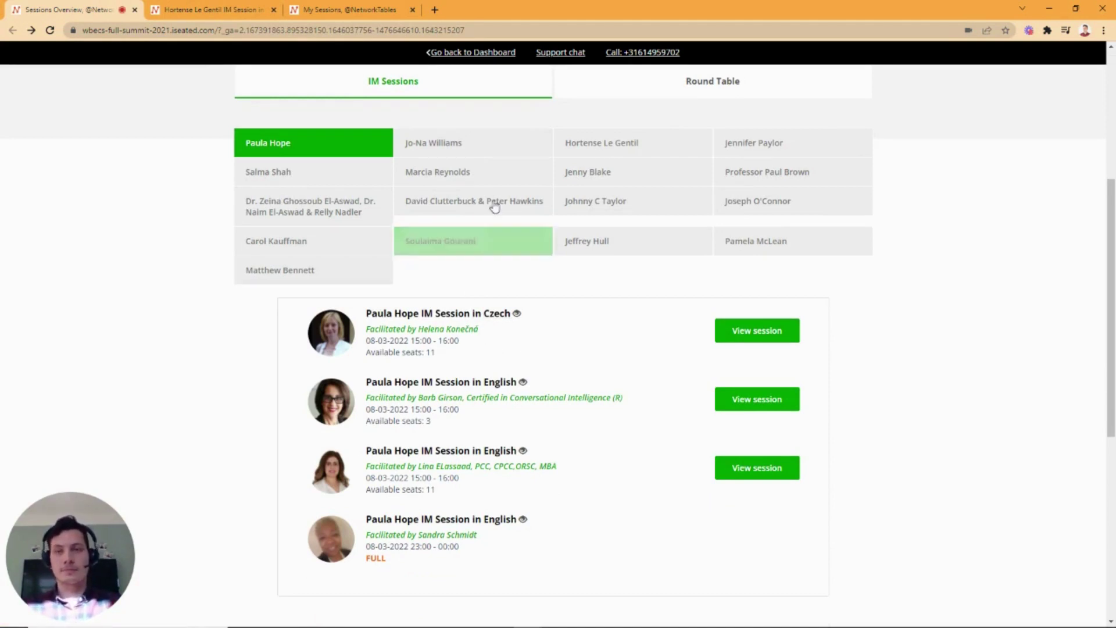
click(347, 10)
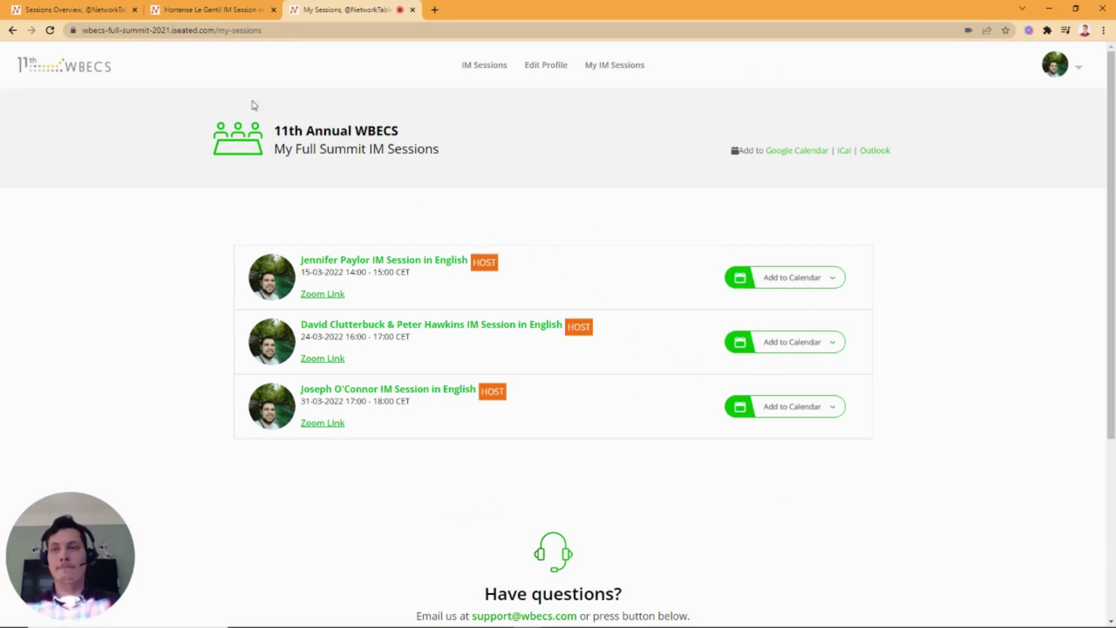
click(87, 10)
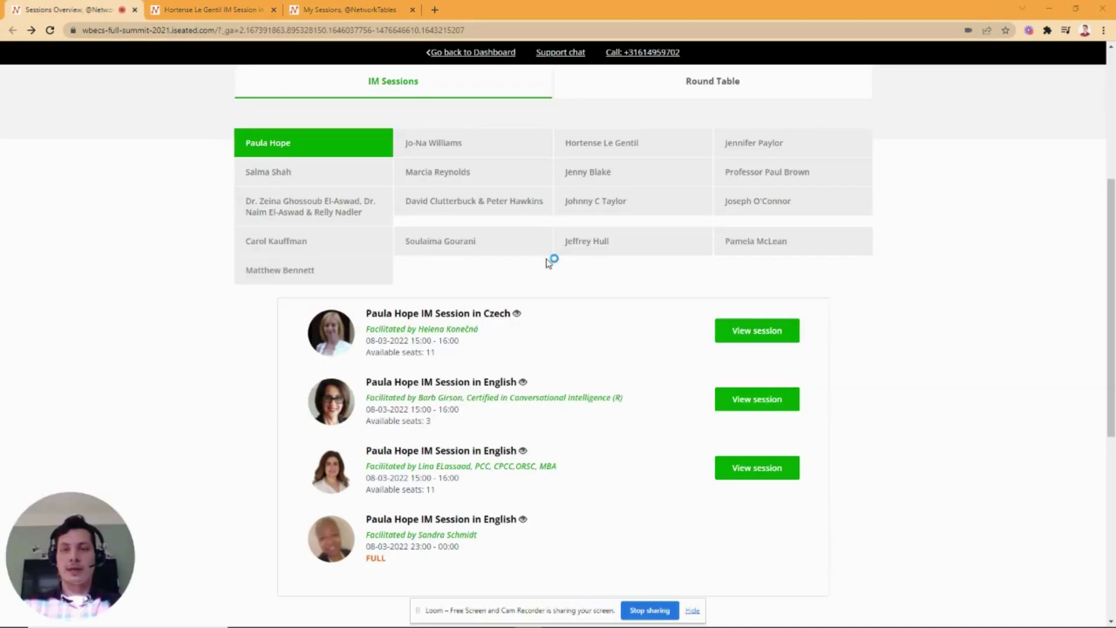
View the LinkedIn 'wbecs networktables' post sharing Declan Woods' IM session, then return to WBECS
key(alt+Tab)
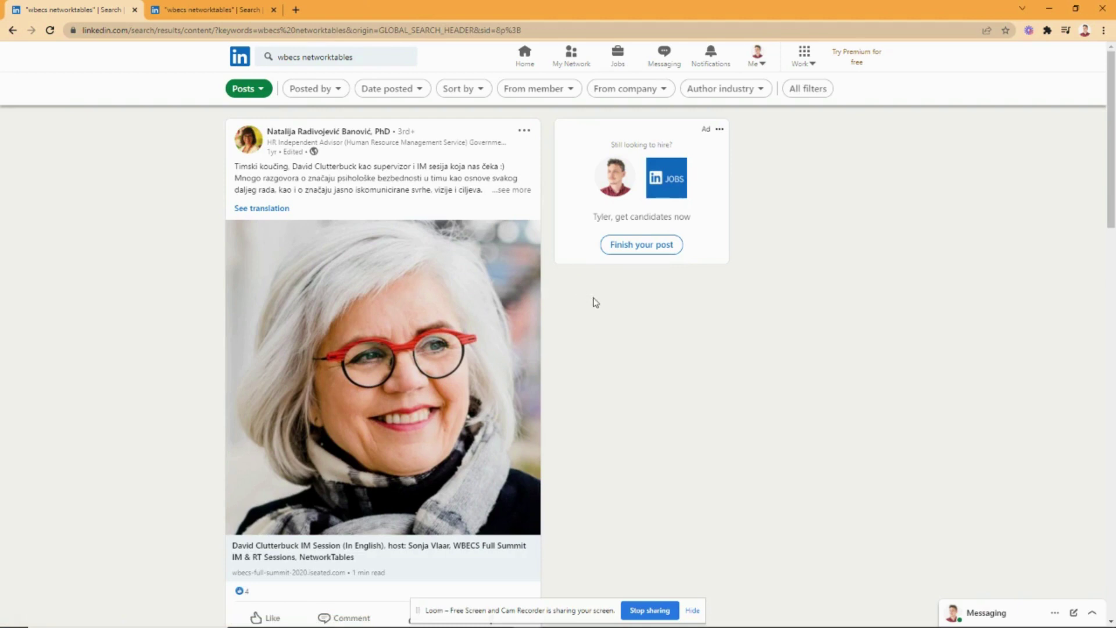
click(248, 10)
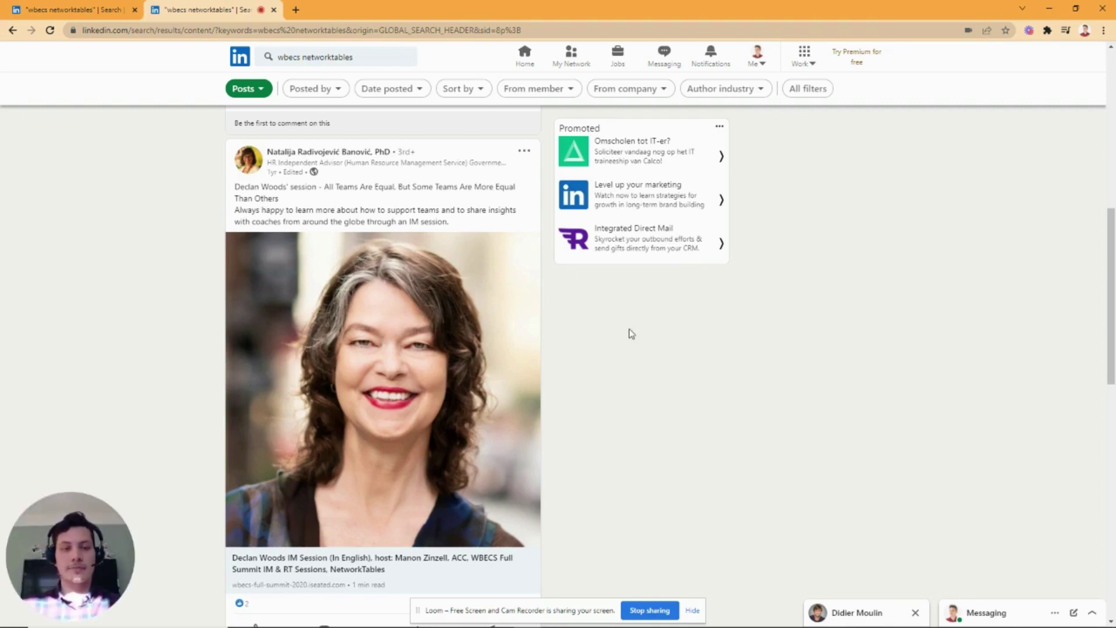
key(alt+Tab)
key(alt+Tab)
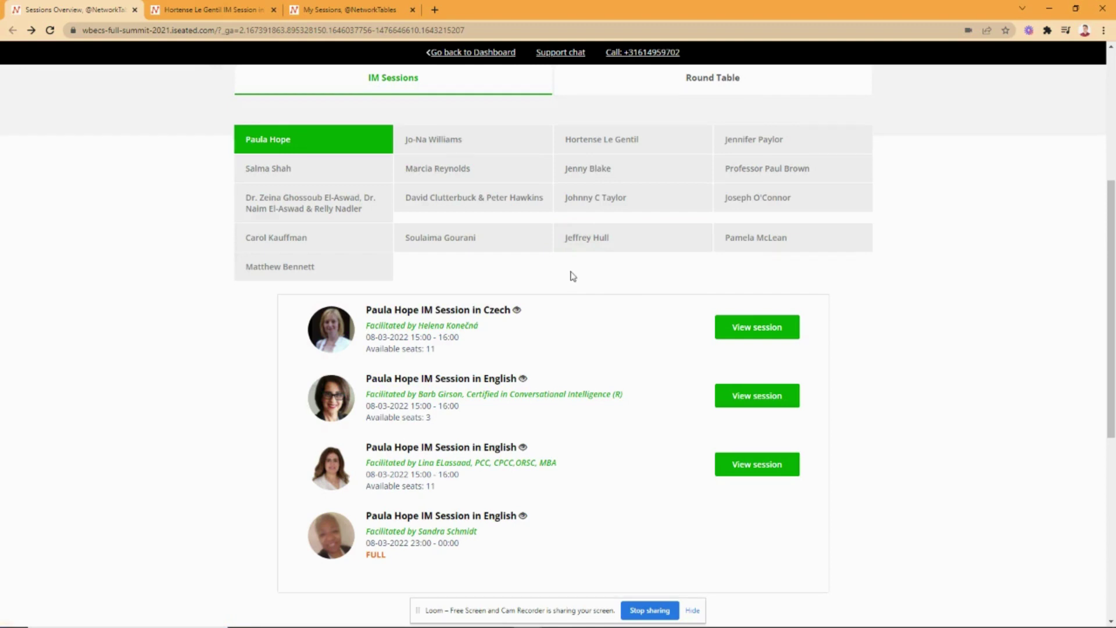
scroll(577, 273, down, 1)
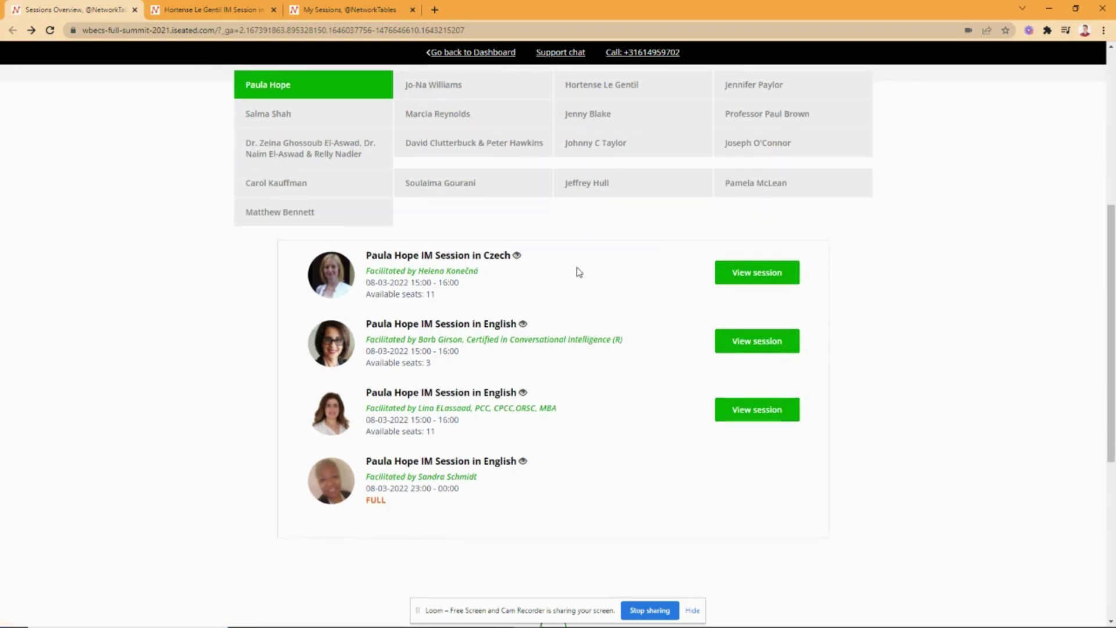
scroll(577, 273, up, 2)
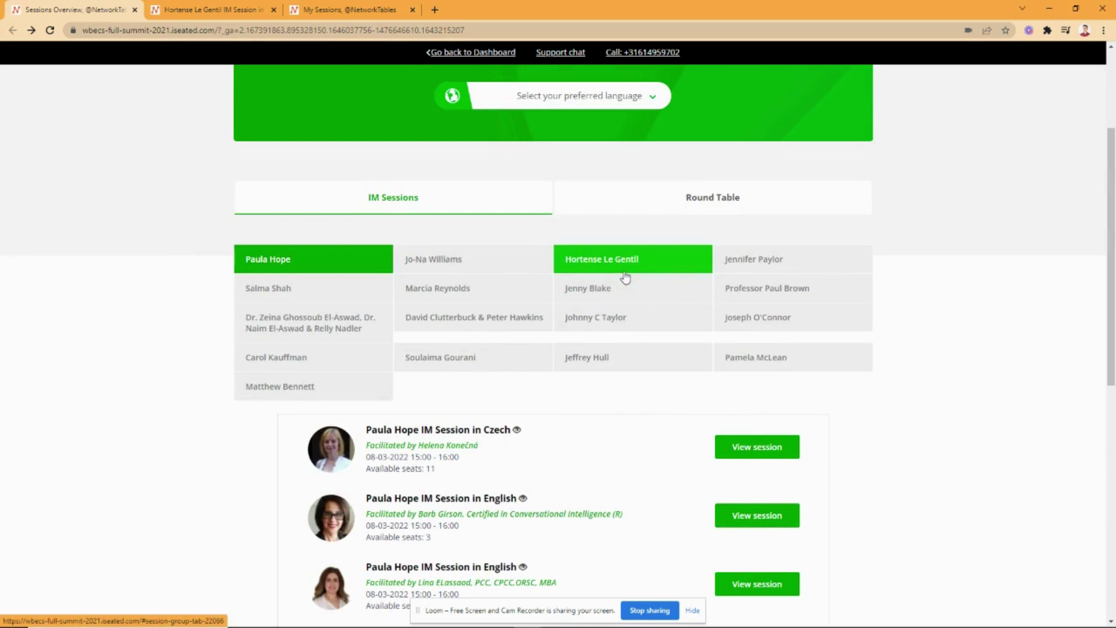
scroll(625, 277, down, 2)
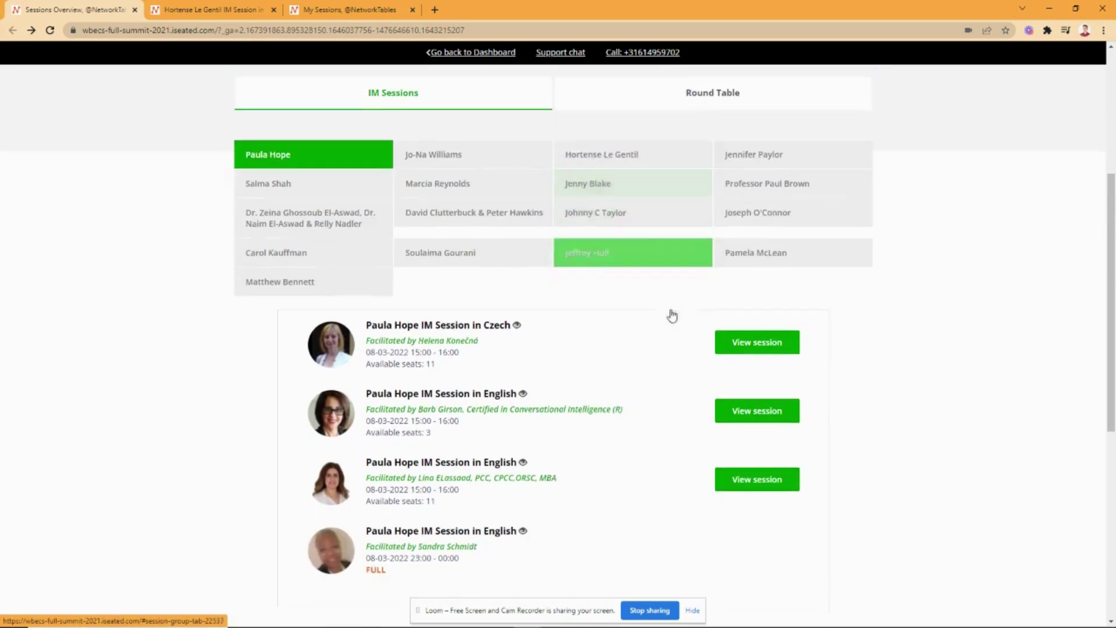
scroll(632, 295, up, 1)
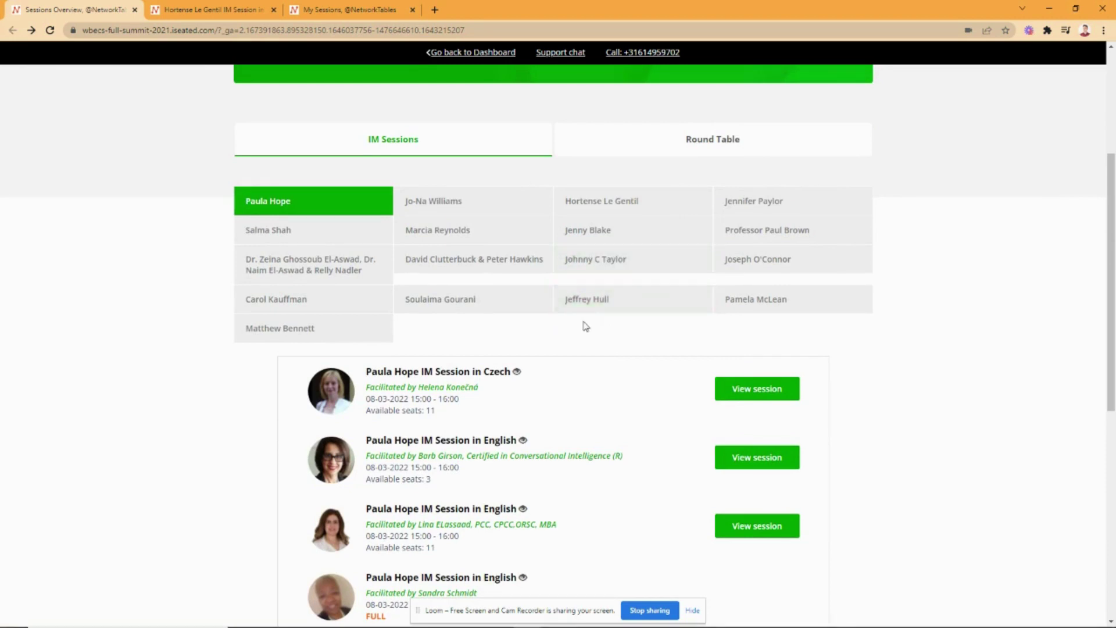
scroll(585, 326, up, 3)
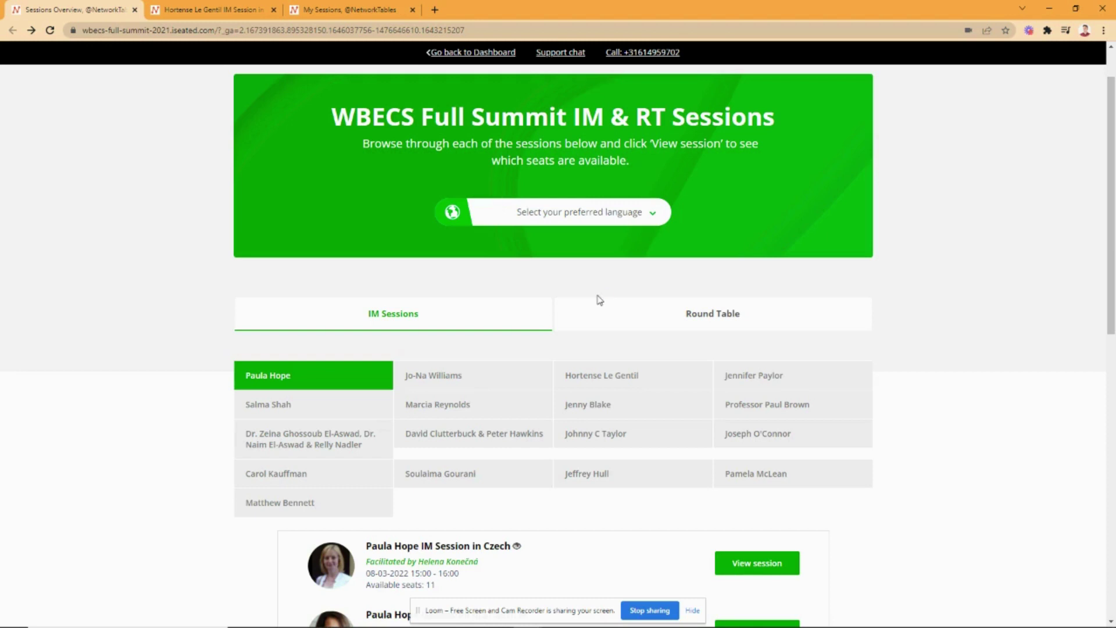
scroll(582, 282, down, 2)
scroll(749, 262, up, 2)
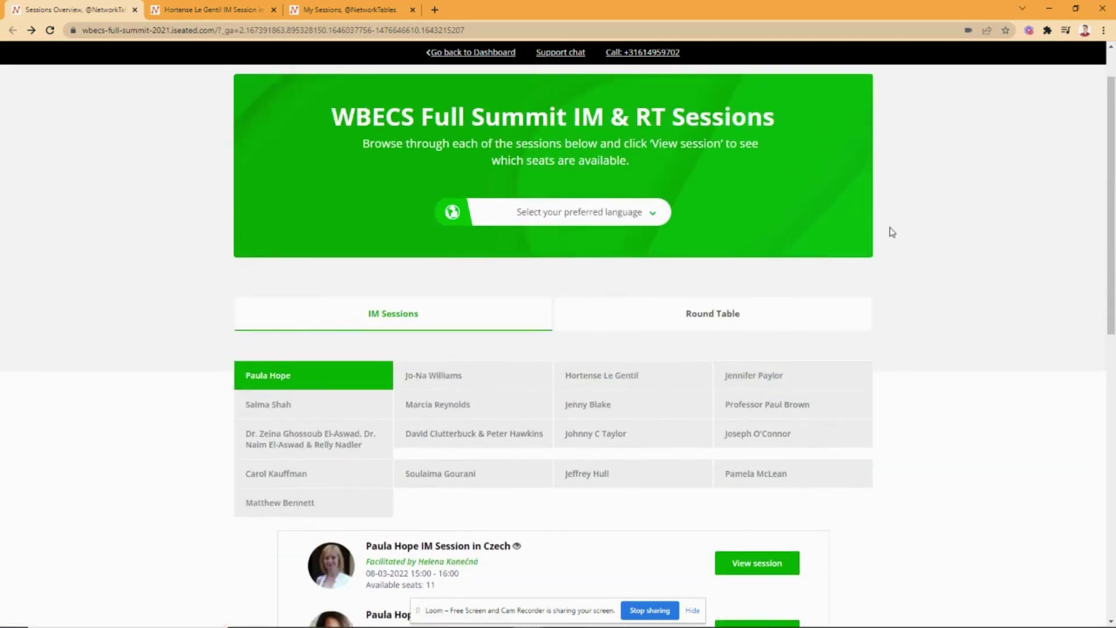